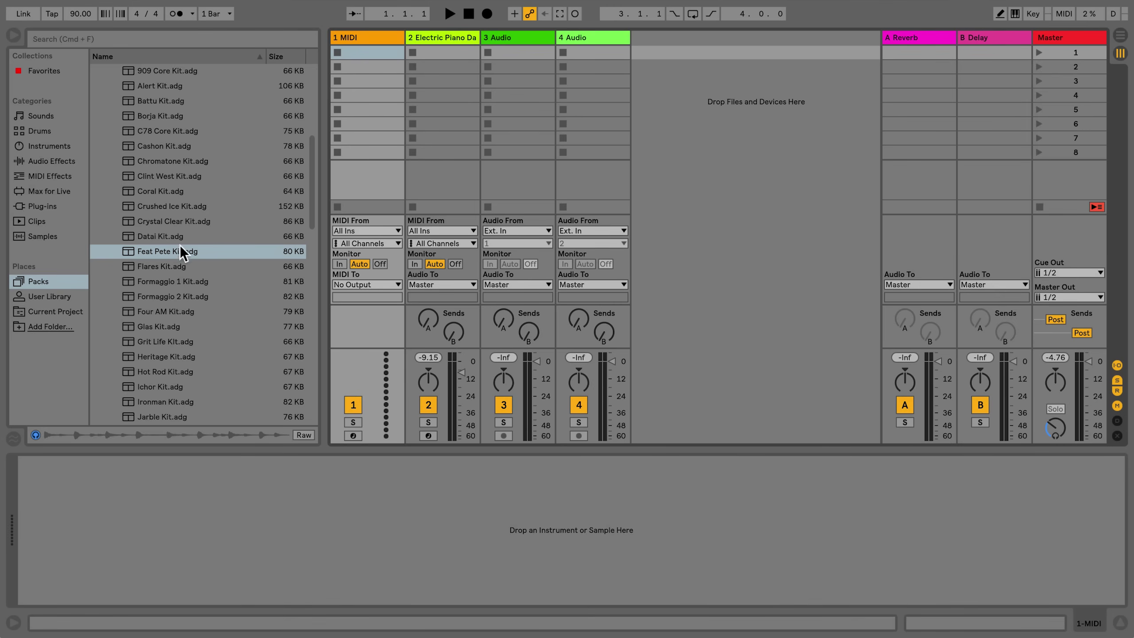
- Drop Feat Pete Kit.adg from the browser's Drums list onto the 1 MIDI track header
left_click_drag(174, 248, 229, 214)
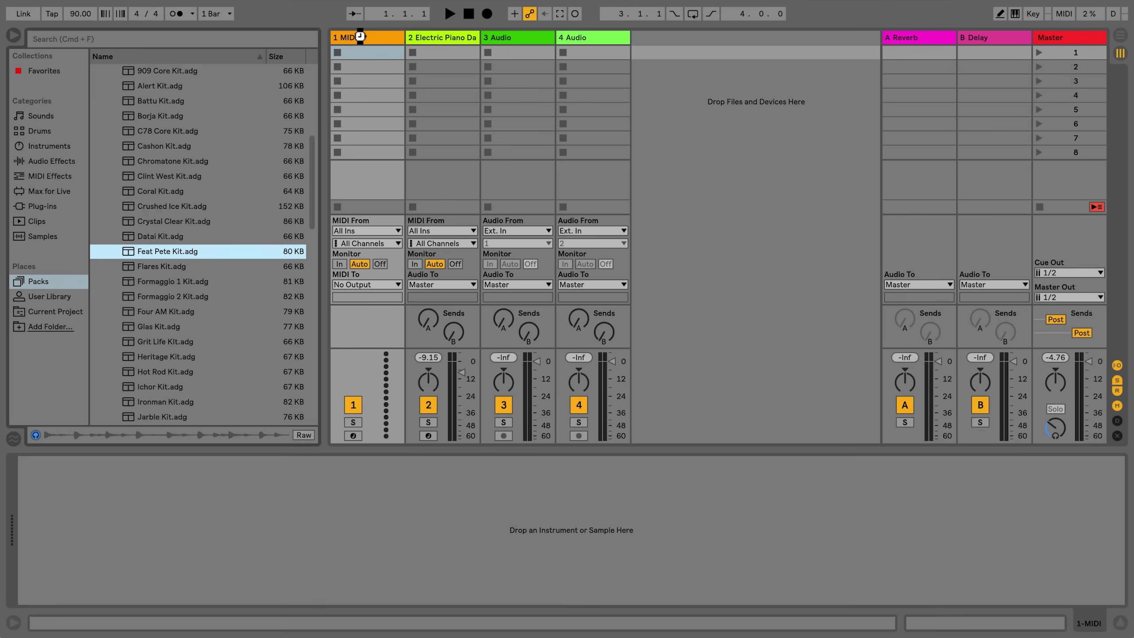
left_click_drag(360, 38, 360, 36)
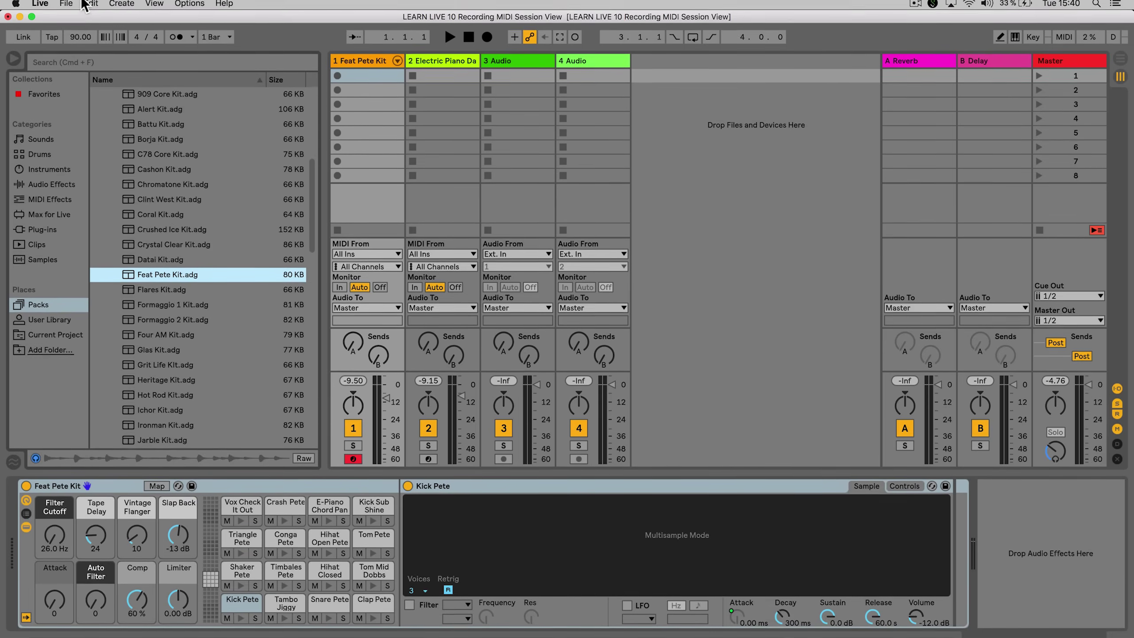
- Set Edit > Record Quantization to Sixteenth-Note Quantization
left_click(91, 6)
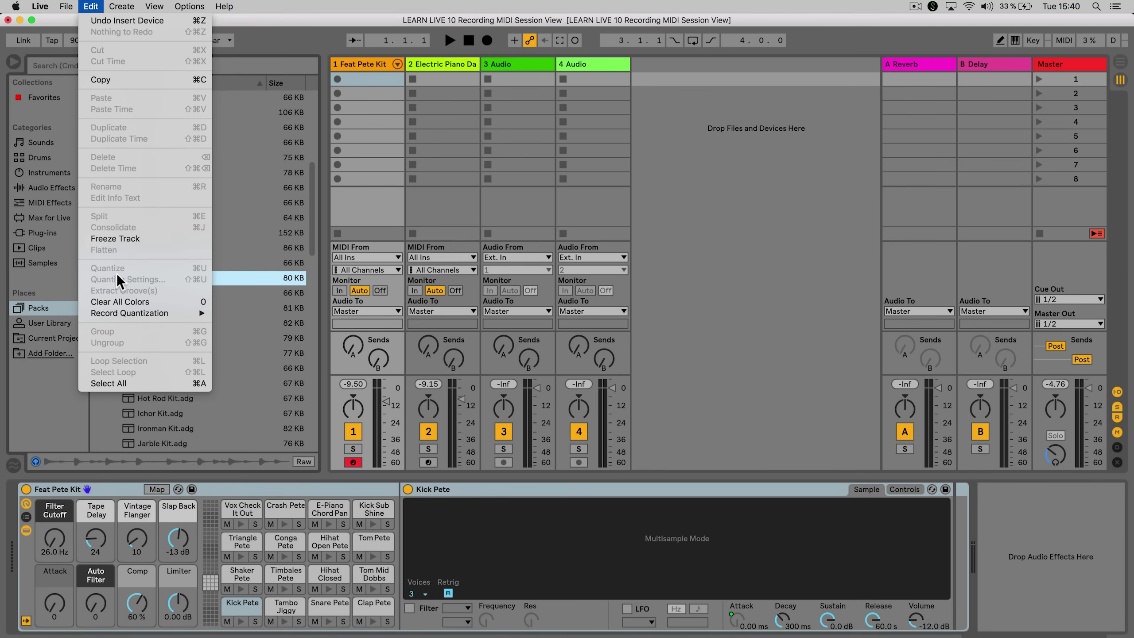
mouse_move(87, 287)
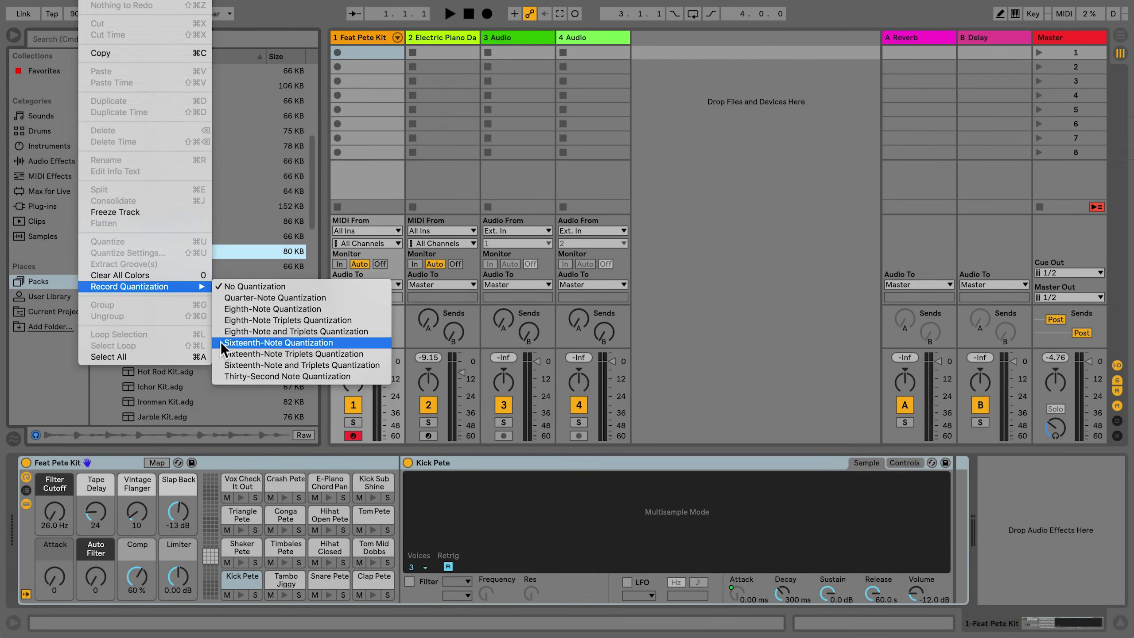
left_click(223, 344)
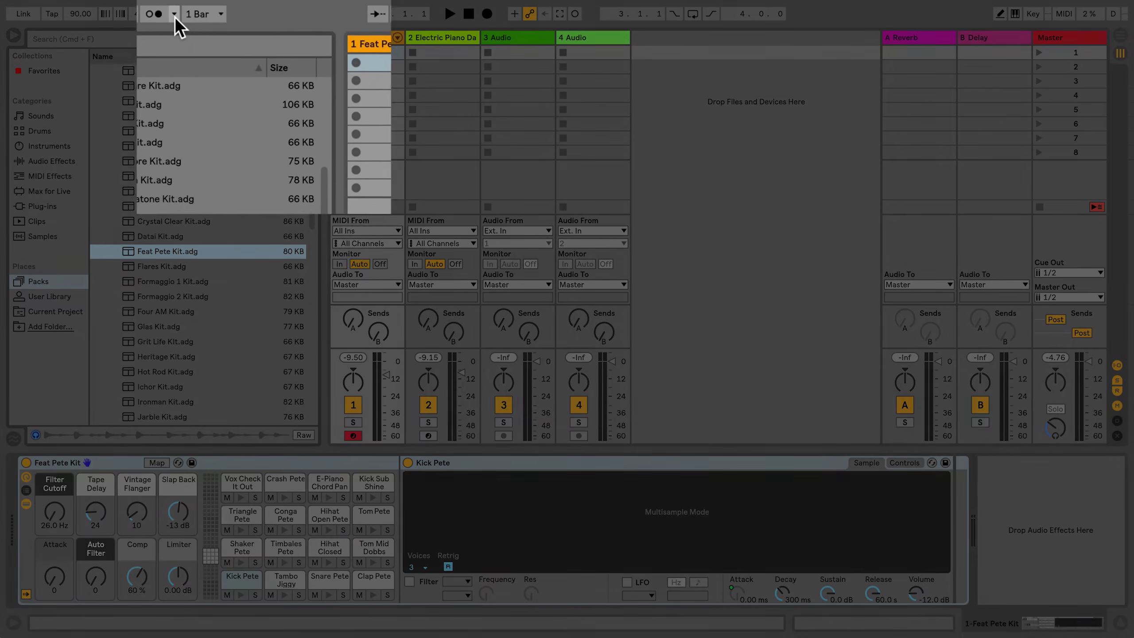
- Set the metronome to Count-In 1 Bar and Sound Wood, and enable the metronome
left_click(193, 14)
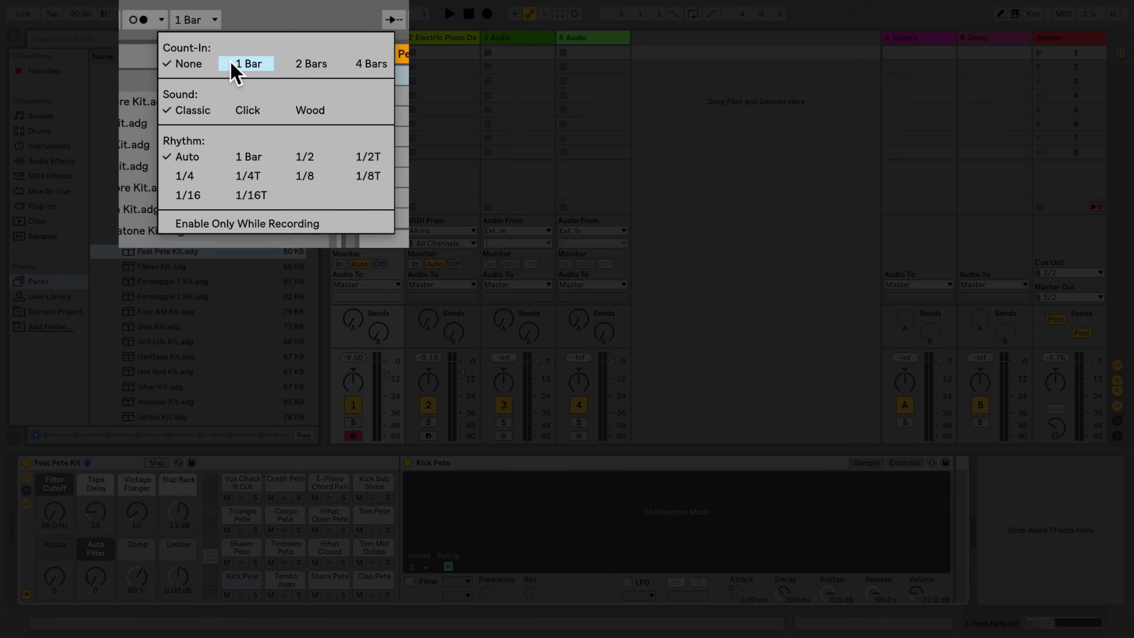
left_click(233, 64)
left_click(164, 22)
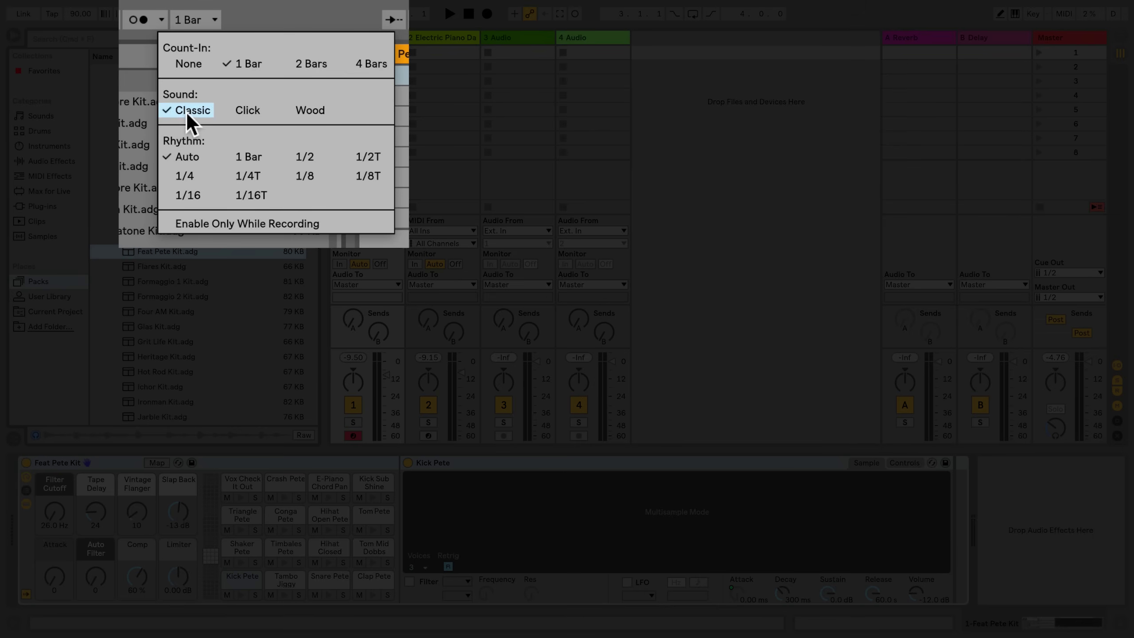
left_click(292, 110)
left_click(164, 23)
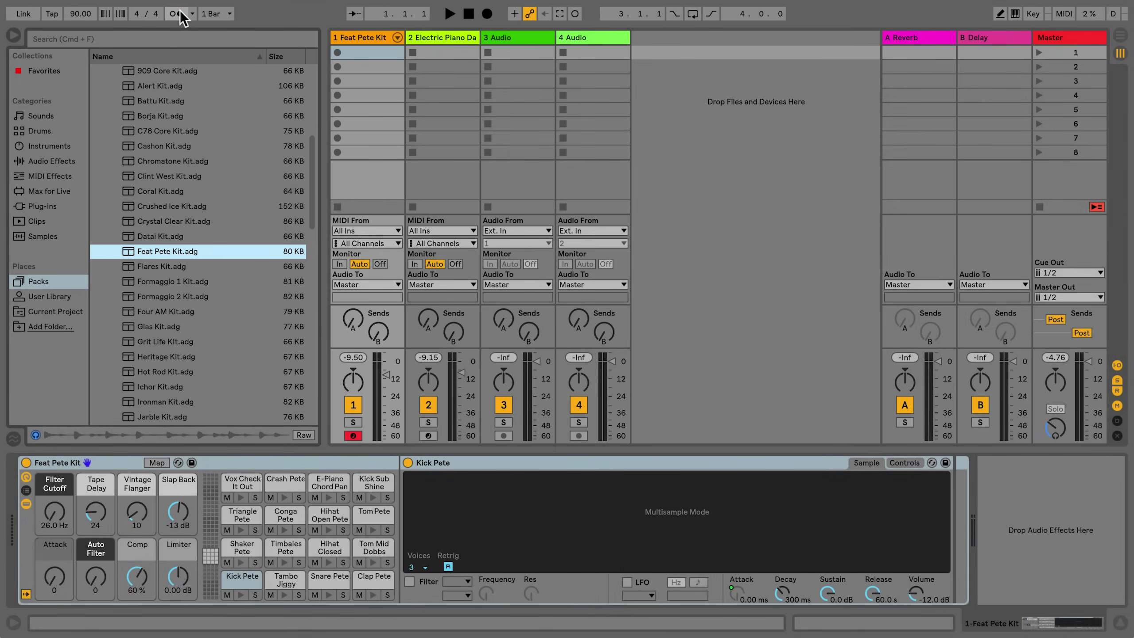
- Create an empty MIDI clip in track 1's first slot and start Session Record
left_click(367, 52)
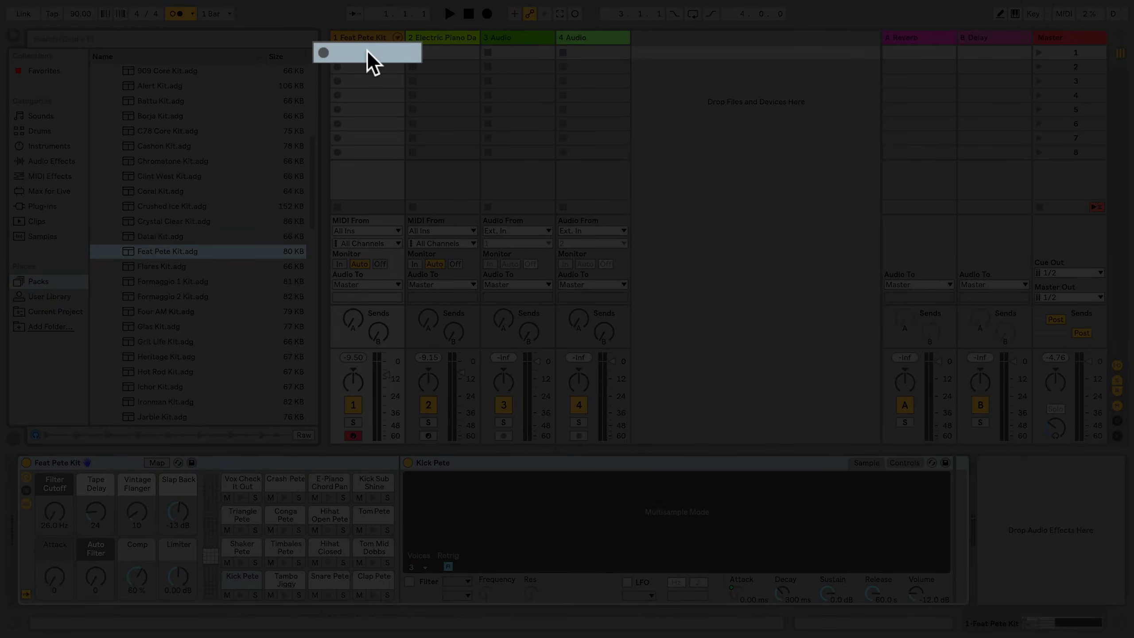
double_click(367, 52)
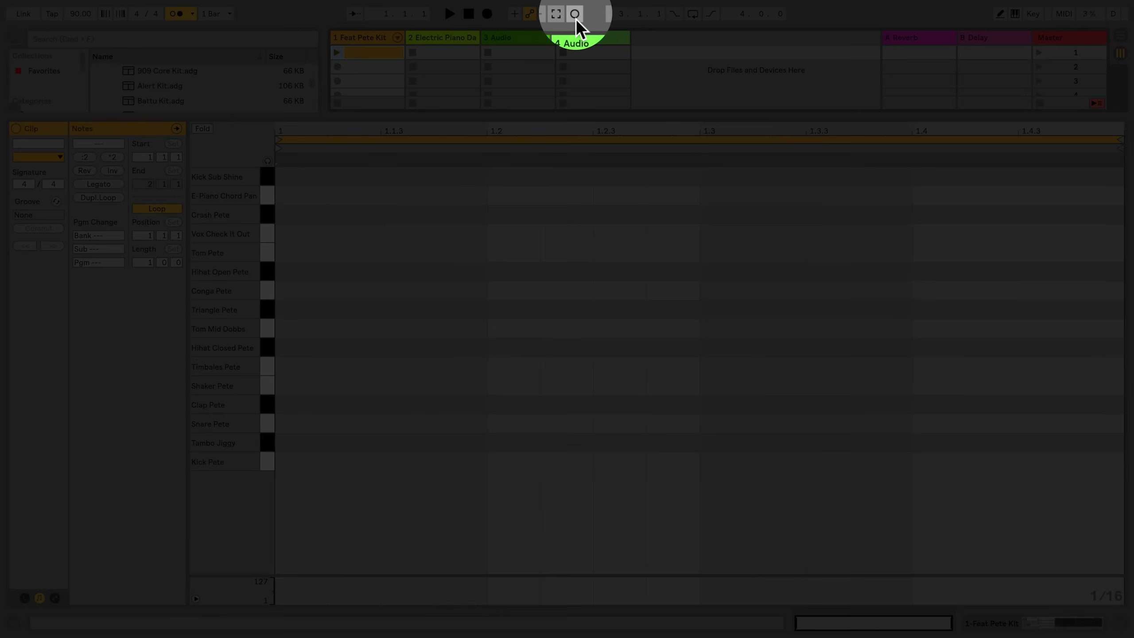
left_click(576, 18)
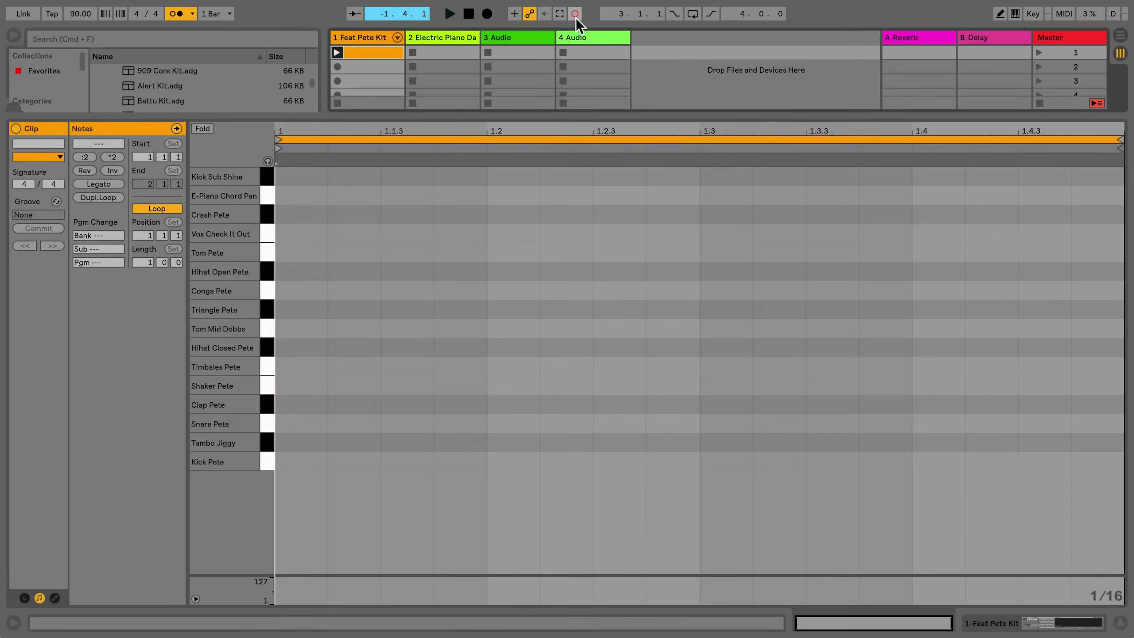
- Play alternating kick and snare hits (A, S, A, S), then stop recording
key("a")
key("a")
key("s")
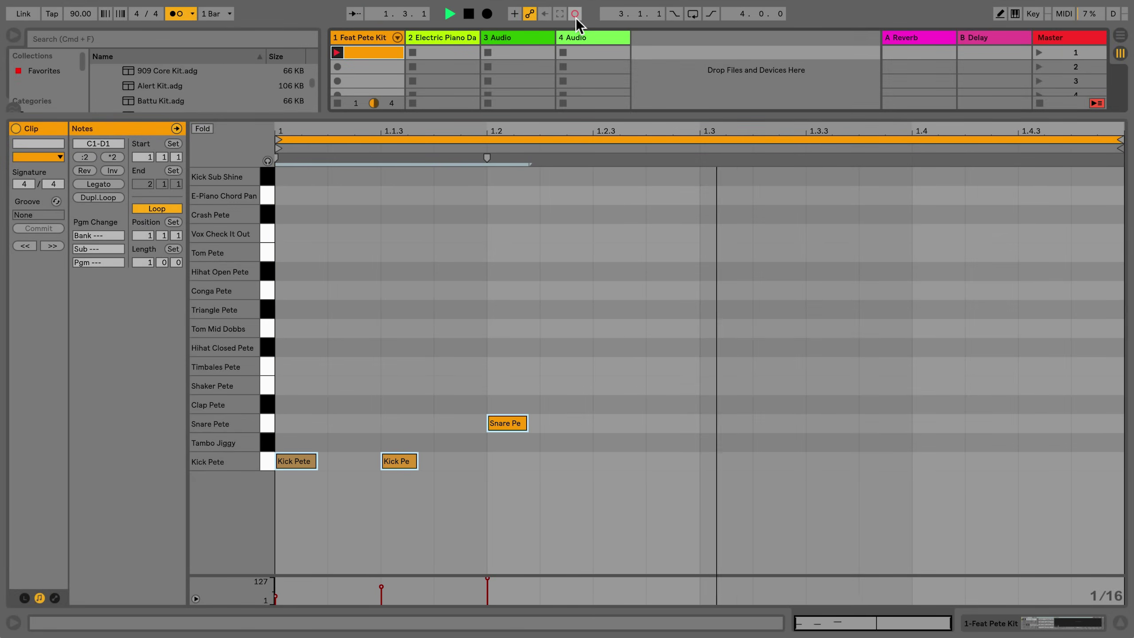
key("a")
key("s")
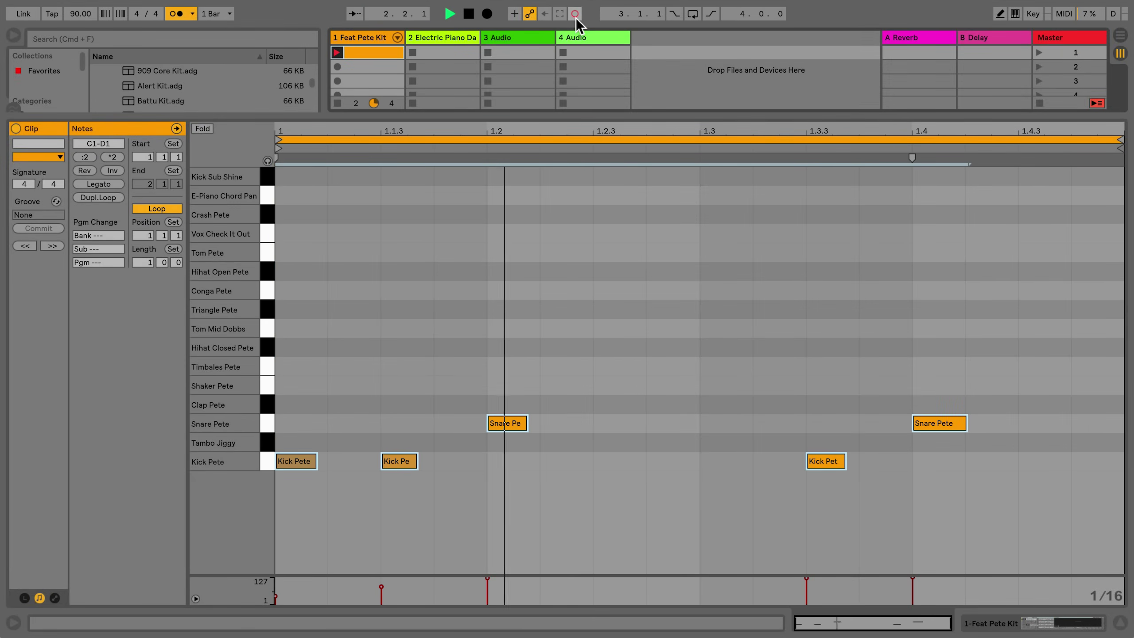
left_click(576, 14)
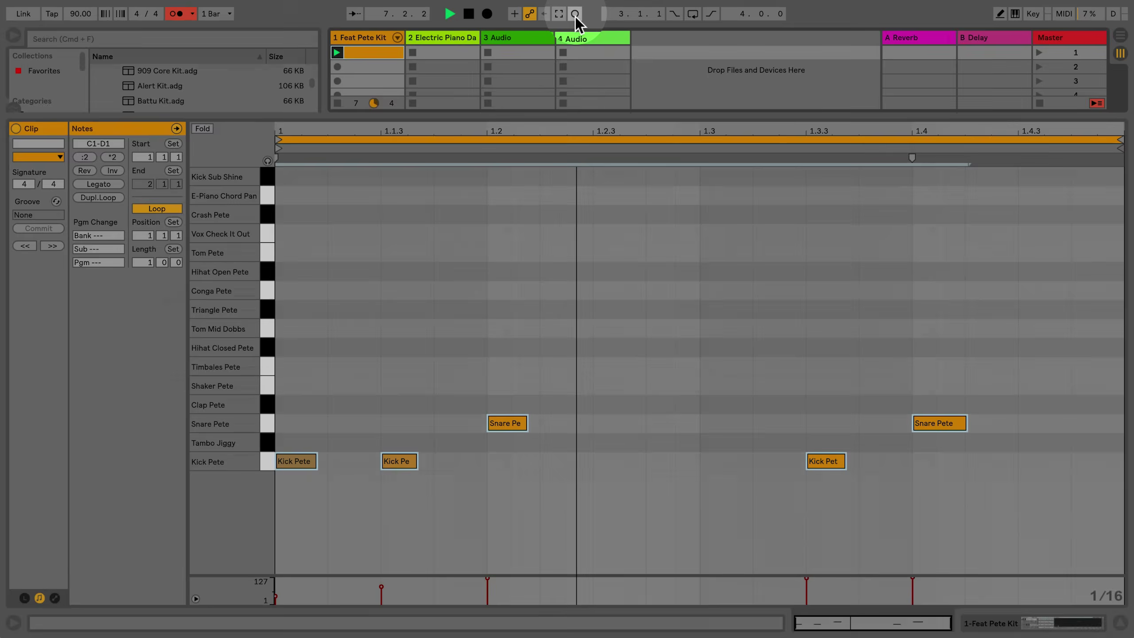
- Overdub closed hi-hat hits on every eighth note using the T key
left_click(575, 14)
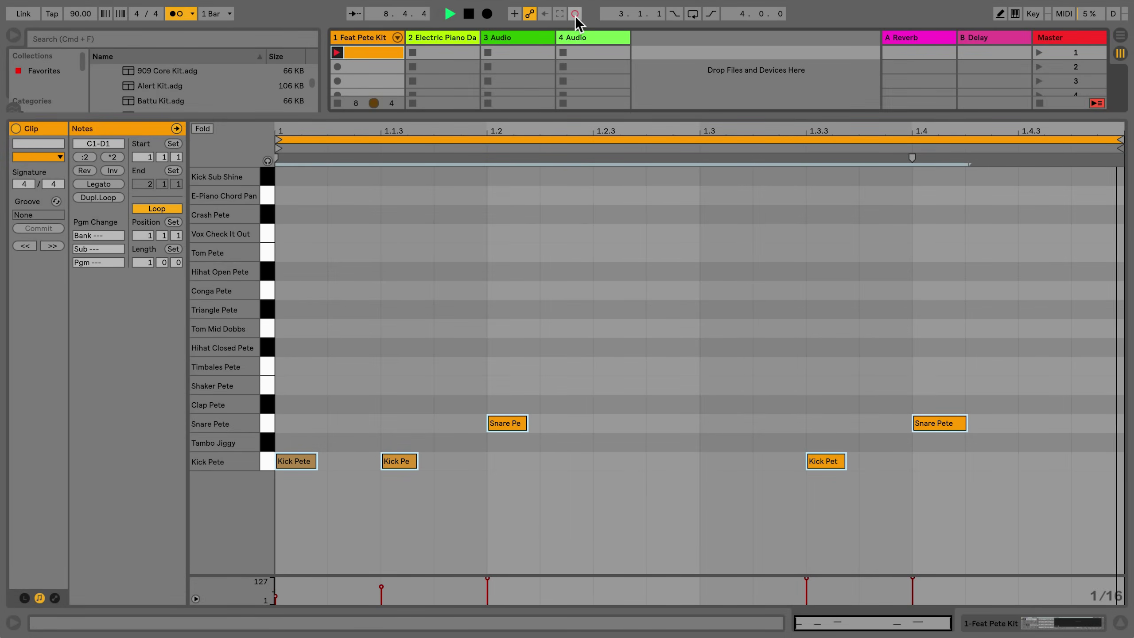
key("t")
key("t")
key("t")
key("t")
key("t")
key("t")
key("t")
key("t")
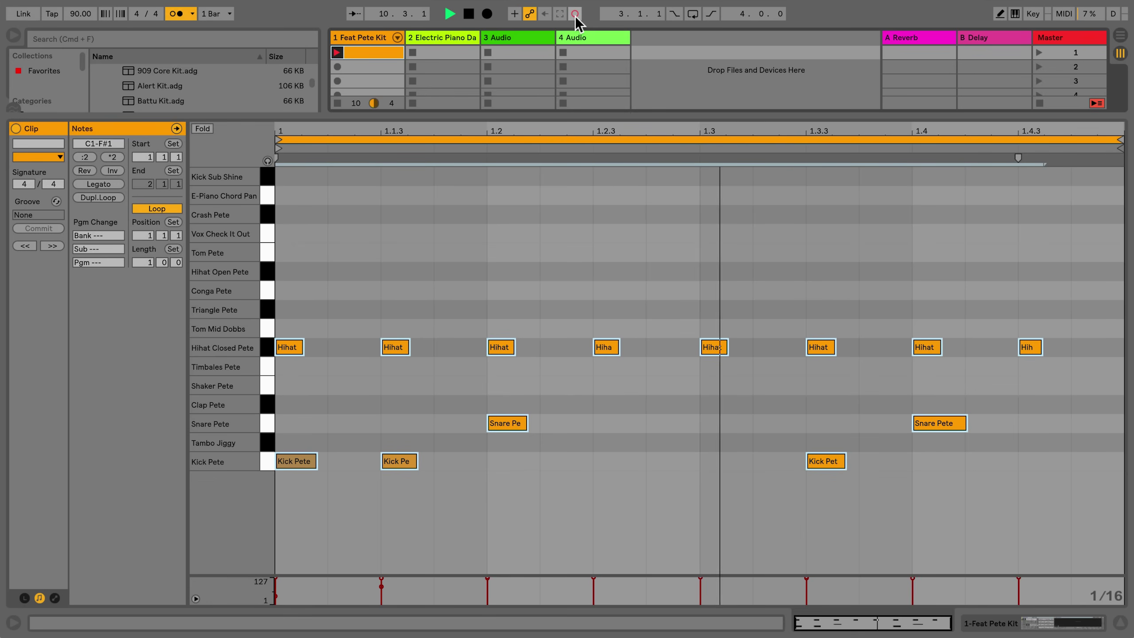
left_click(575, 16)
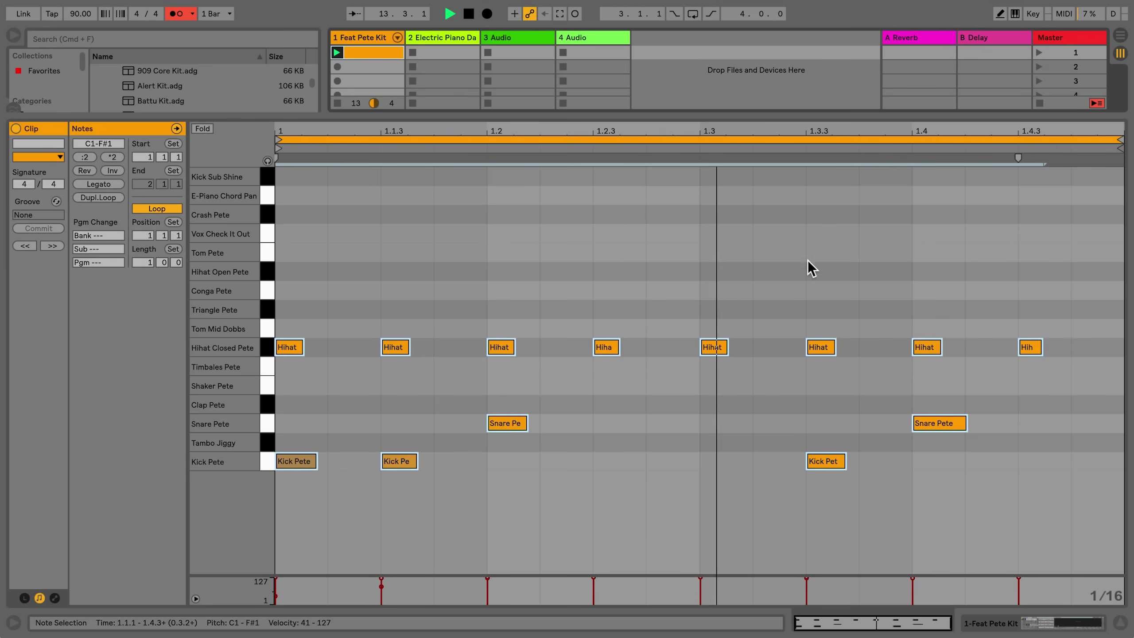
- Switch to Device View and select track 2, Electric Piano Daze
left_click(973, 627)
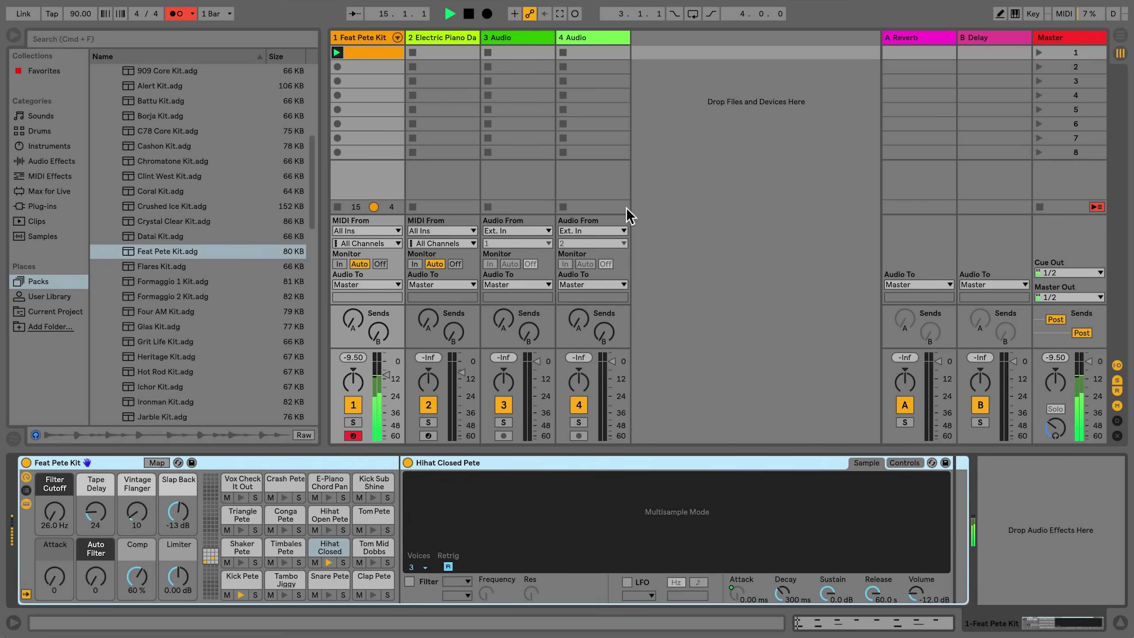
left_click(463, 36)
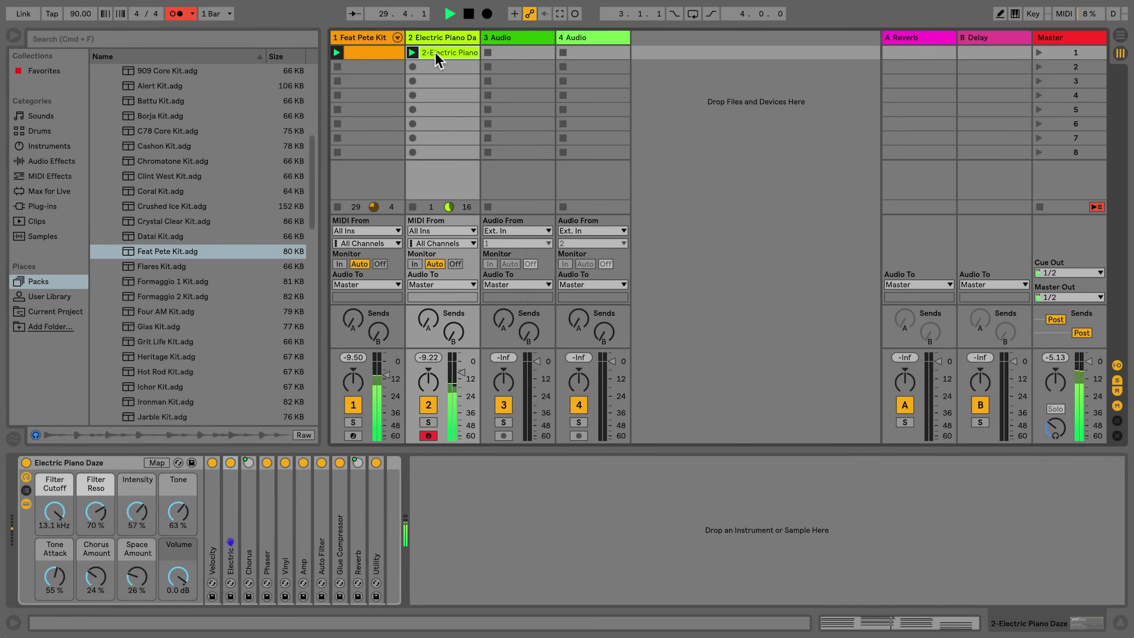
- Open the 2-Electric Piano clip in the MIDI note editor to view its four chords
double_click(436, 57)
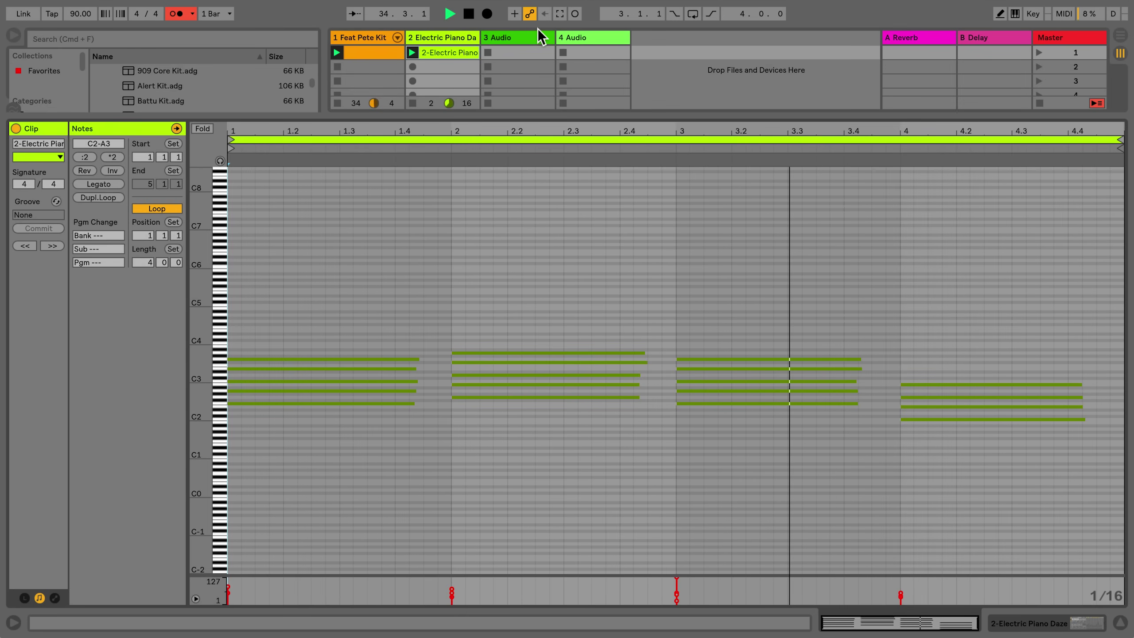